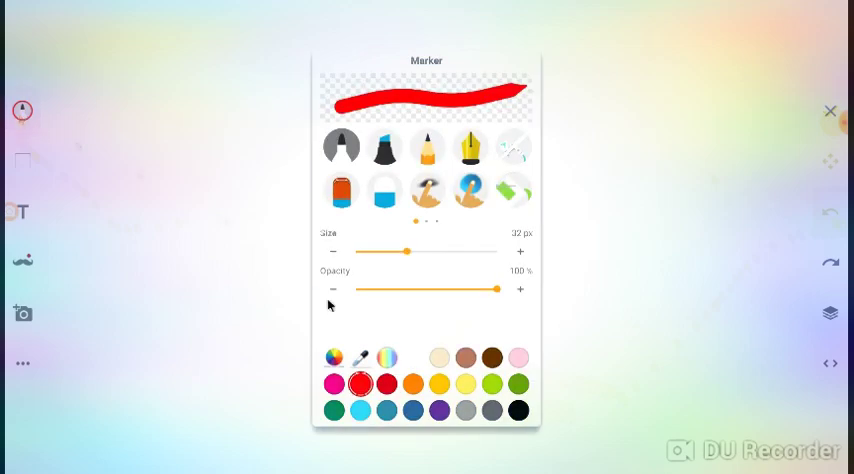
Switch the marker colour to the rainbow gradient swatch.
click(387, 357)
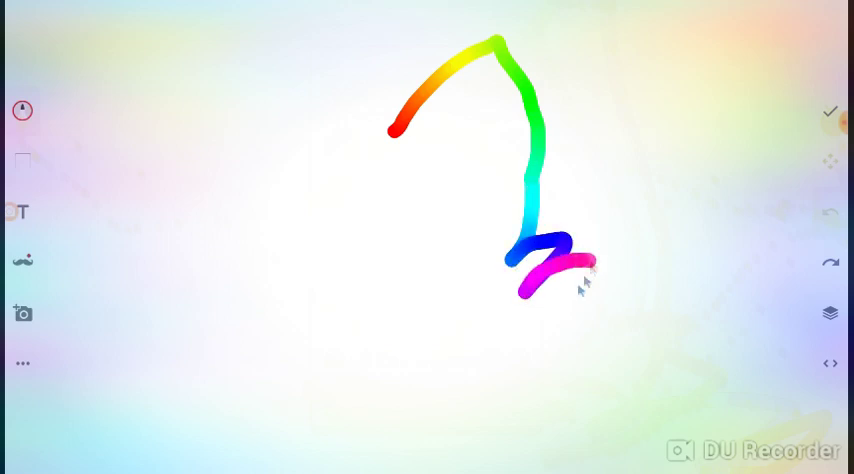
Continue the rainbow outline down from the zigzag, add a top peak and a looping left ear.
mouse_move(560, 318)
mouse_down()
mouse_move(418, 392)
mouse_move(290, 402)
mouse_move(205, 322)
mouse_move(257, 314)
mouse_move(210, 268)
mouse_move(232, 228)
mouse_up()
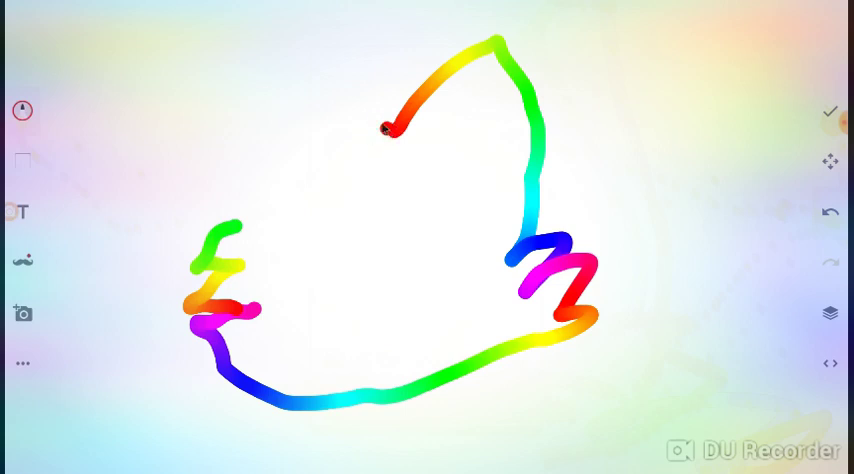
mouse_move(381, 124)
mouse_down()
mouse_move(340, 90)
mouse_move(303, 130)
mouse_move(213, 160)
mouse_move(283, 148)
mouse_move(232, 178)
mouse_move(308, 180)
mouse_move(232, 186)
mouse_move(215, 245)
mouse_move(213, 172)
mouse_up()
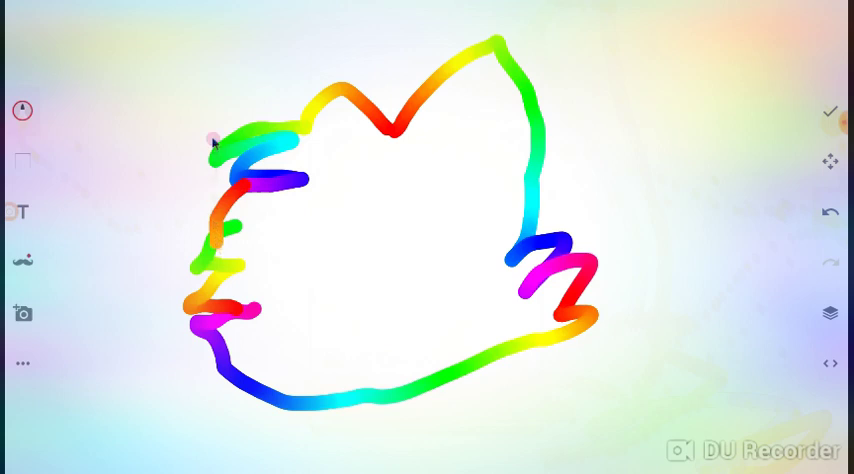
mouse_move(214, 142)
mouse_down()
mouse_move(150, 150)
mouse_move(120, 235)
mouse_move(200, 260)
mouse_move(233, 334)
mouse_up()
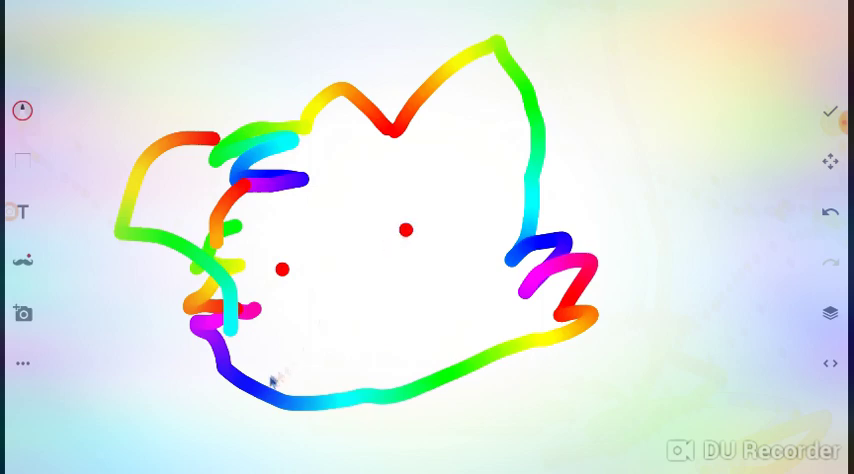
Draw an arched mouth across the face and the letter f at top right.
mouse_move(277, 365)
mouse_down()
mouse_move(340, 280)
mouse_move(530, 300)
mouse_up()
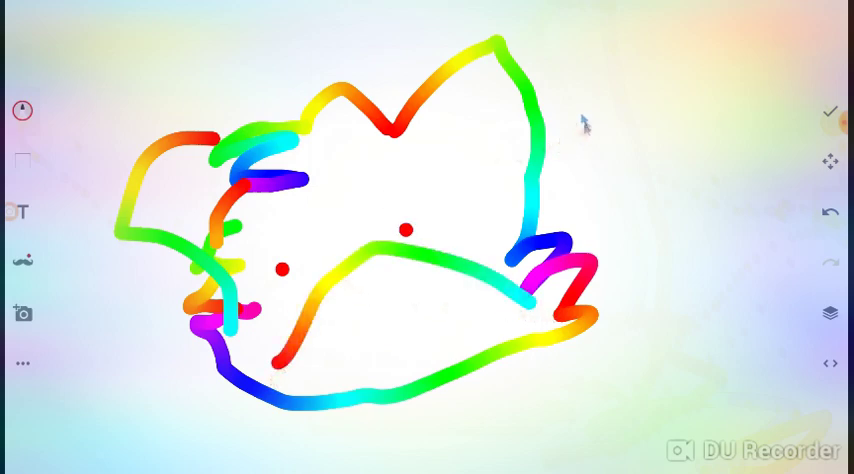
drag(564, 88, 588, 210)
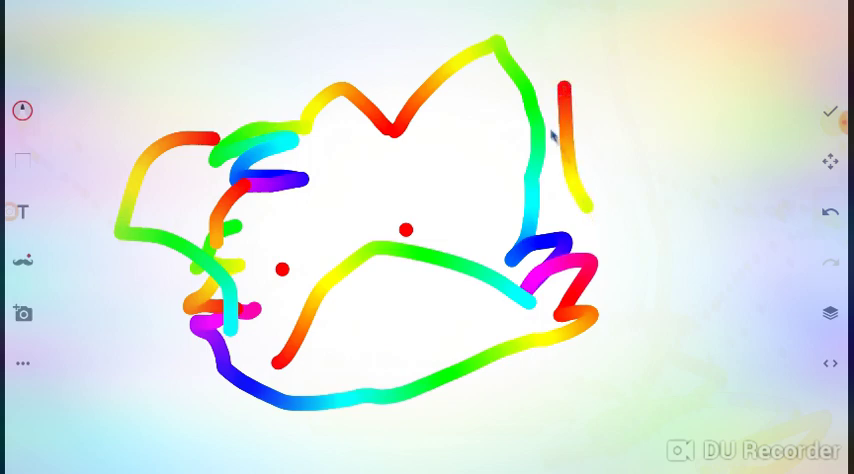
drag(548, 128, 606, 124)
drag(560, 90, 667, 114)
Add the letter m and an exclamation mark beside the f.
mouse_move(660, 145)
mouse_down()
mouse_move(648, 50)
mouse_move(725, 112)
mouse_move(795, 105)
mouse_up()
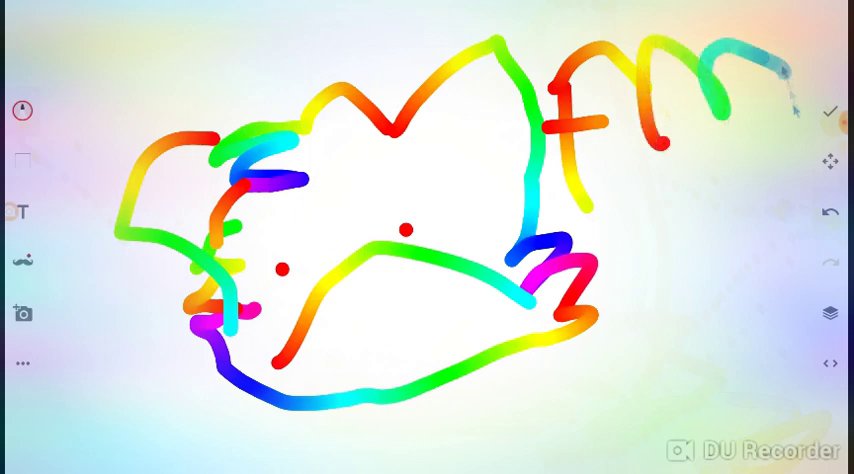
drag(815, 5, 815, 60)
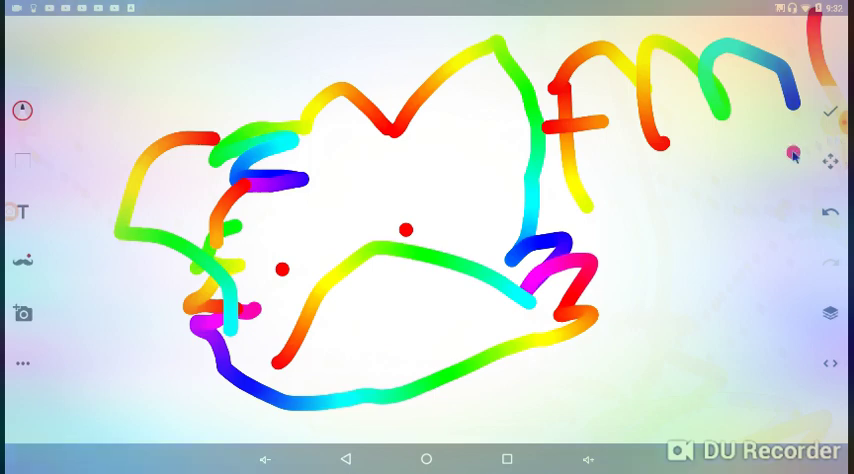
click(829, 161)
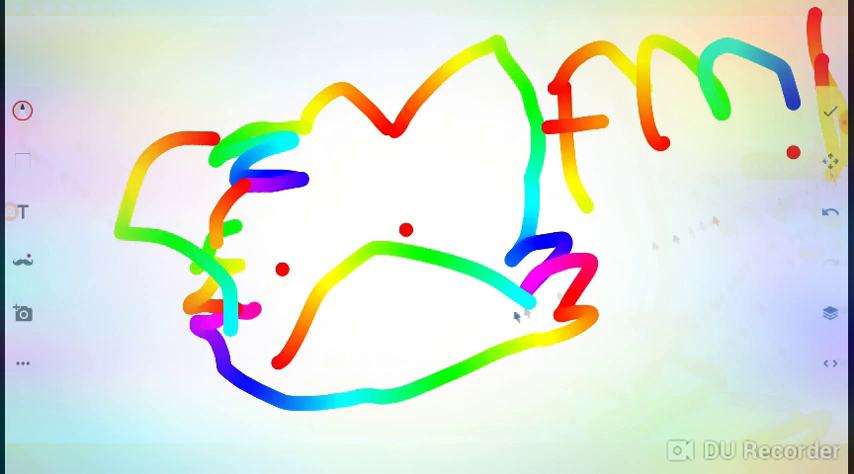
Draw a long stroke along the face's lower right, curving up the right side.
drag(496, 330, 655, 370)
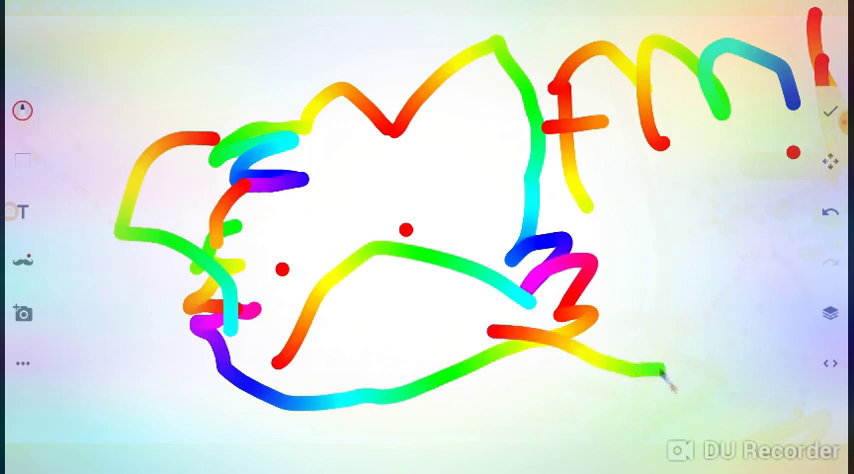
mouse_move(660, 372)
mouse_down()
mouse_move(680, 200)
mouse_move(665, 105)
mouse_move(518, 190)
mouse_move(598, 195)
mouse_move(638, 167)
mouse_move(725, 200)
mouse_up()
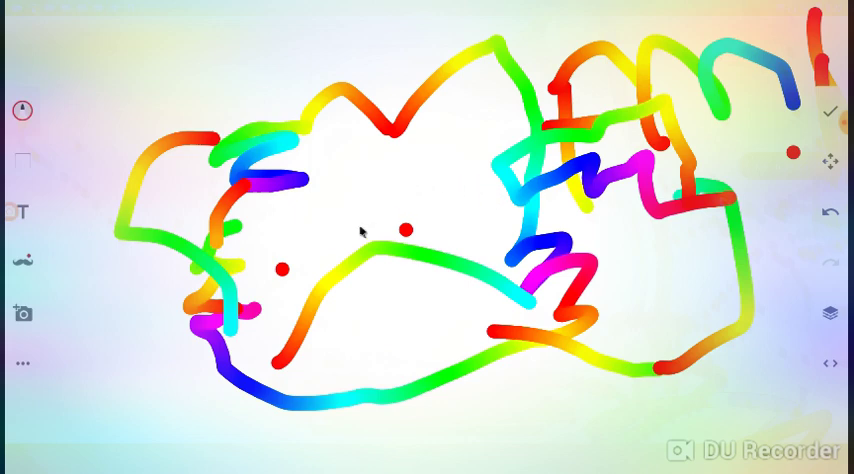
Scribble diagonal, vertical and sweeping strokes across the upper face, left cheek and bottom.
drag(345, 195, 500, 238)
click(443, 136)
mouse_move(438, 130)
mouse_down()
mouse_move(400, 318)
mouse_move(445, 95)
mouse_up()
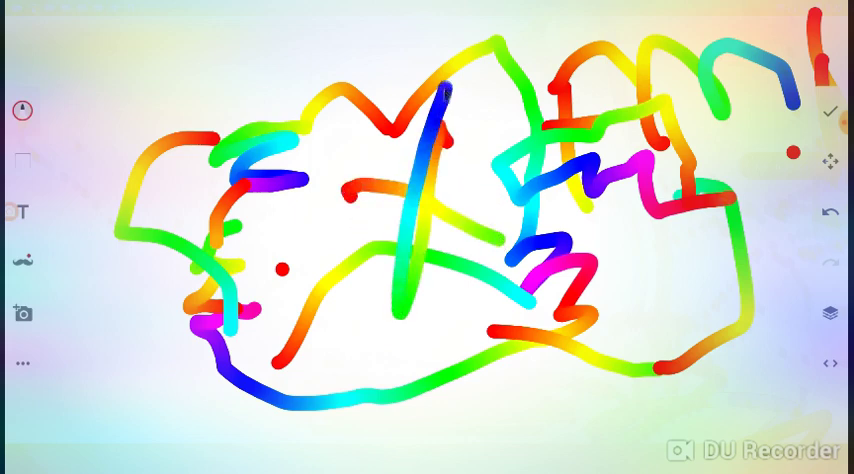
drag(232, 243, 425, 398)
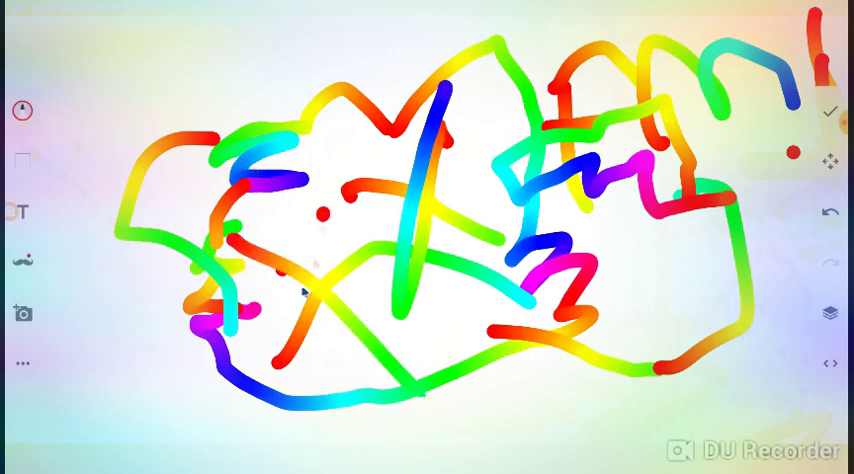
drag(325, 213, 272, 363)
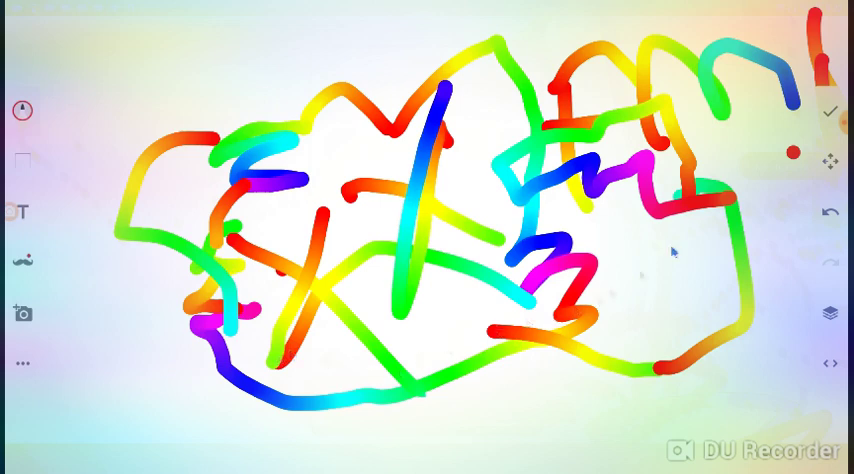
drag(383, 341, 230, 378)
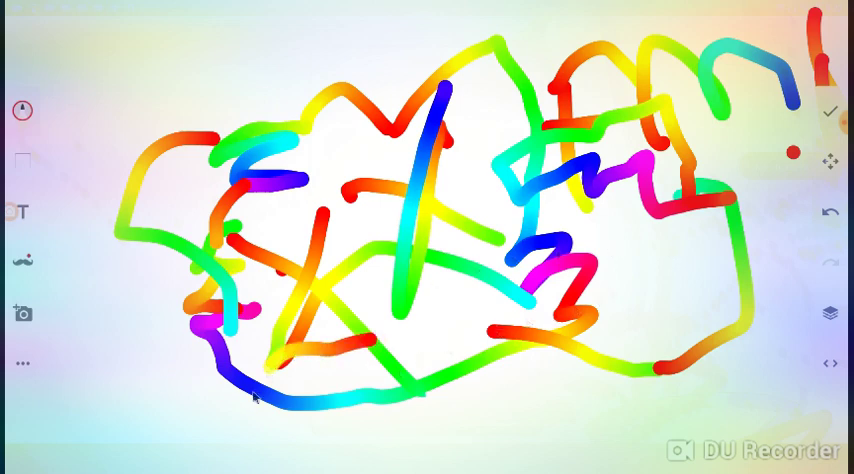
drag(70, 437, 440, 385)
Sweep two long strokes across the bottom and lower middle of the canvas.
mouse_move(577, 408)
mouse_down()
mouse_move(150, 440)
mouse_move(655, 400)
mouse_move(200, 470)
mouse_move(398, 395)
mouse_move(780, 370)
mouse_move(450, 270)
mouse_move(390, 368)
mouse_up()
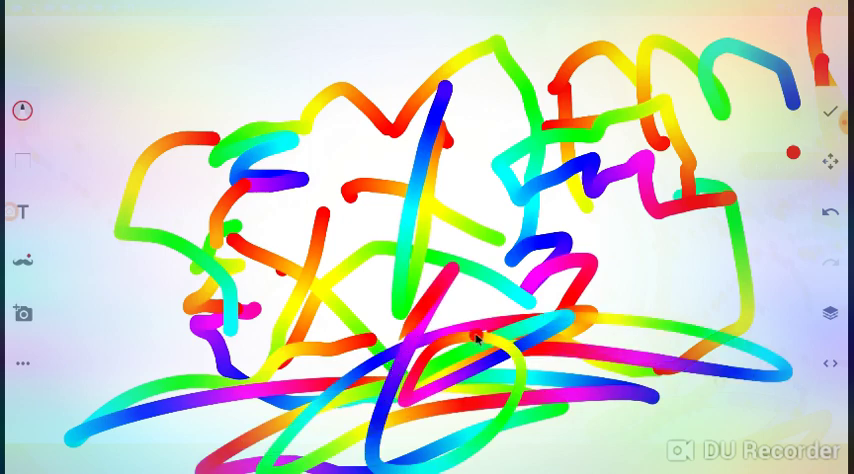
drag(477, 340, 240, 365)
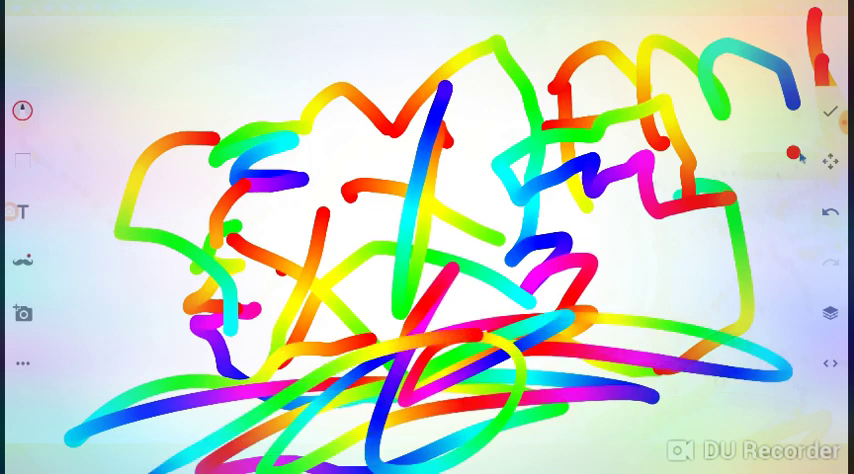